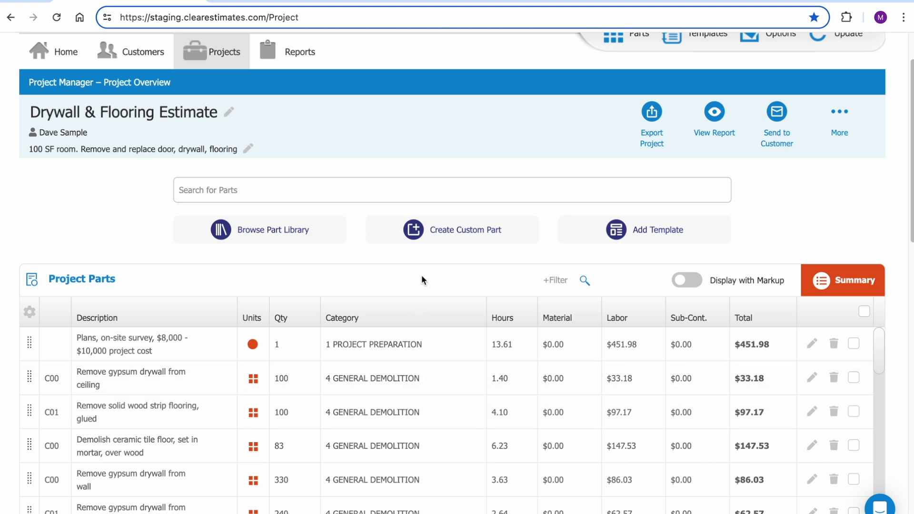
- Filter the project parts to those whose description contains "drywall" and look over the filtered list
scroll(432, 276, "down", 1)
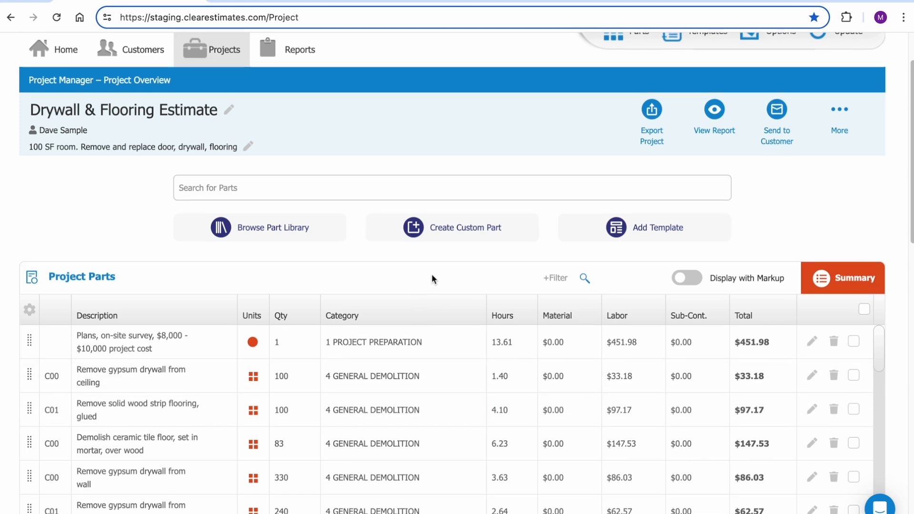
left_click(555, 280)
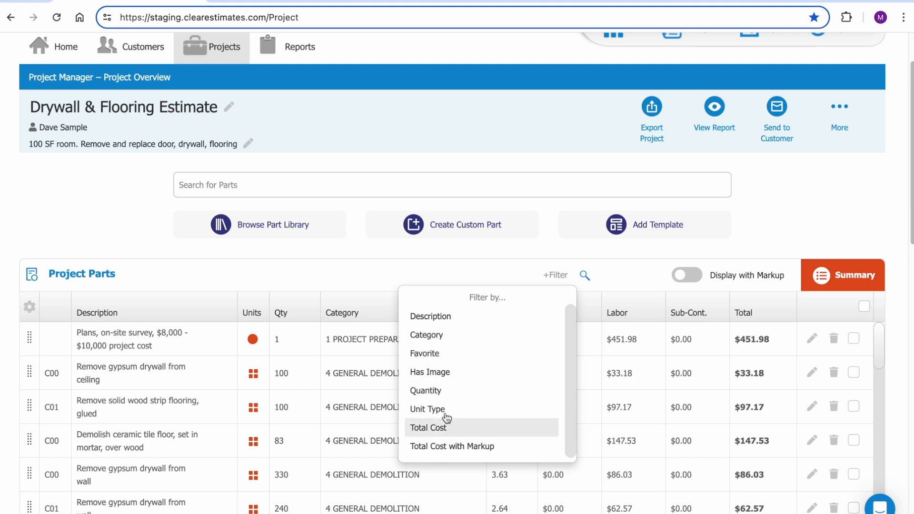
left_click(436, 317)
left_click(466, 347)
type("drywall")
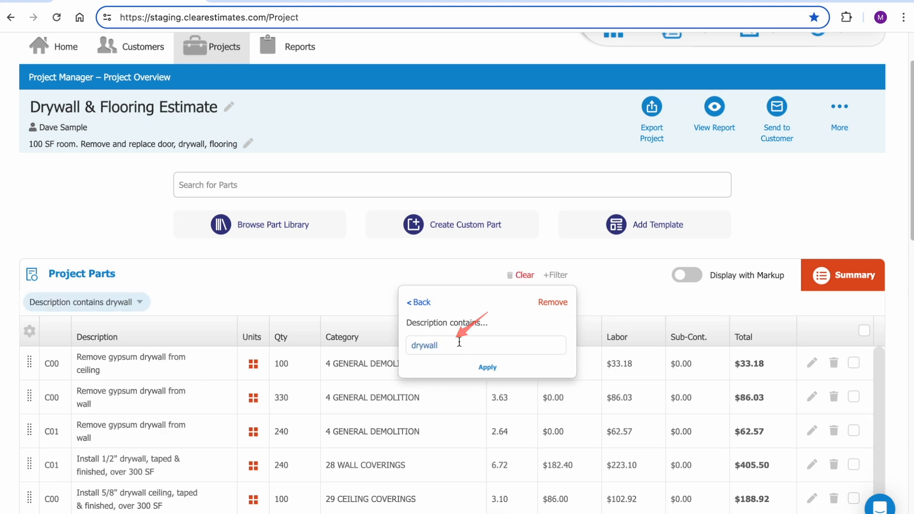
left_click_drag(459, 343, 406, 343)
left_click(484, 344)
left_click(488, 368)
left_click(336, 284)
scroll(385, 276, "down", 1)
scroll(386, 278, "down", 1)
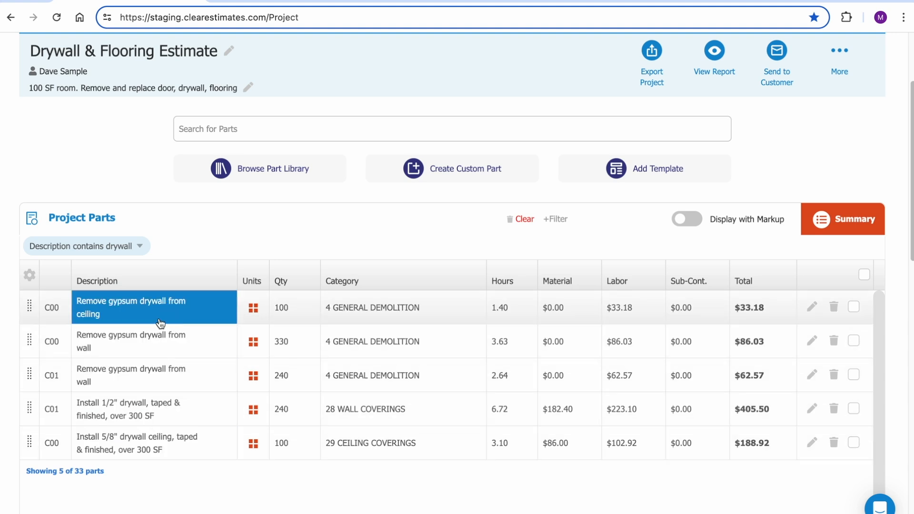
- Check the filtered part count, review the description filter's settings, and clear the filter
left_click_drag(107, 476, 16, 471)
left_click(116, 476)
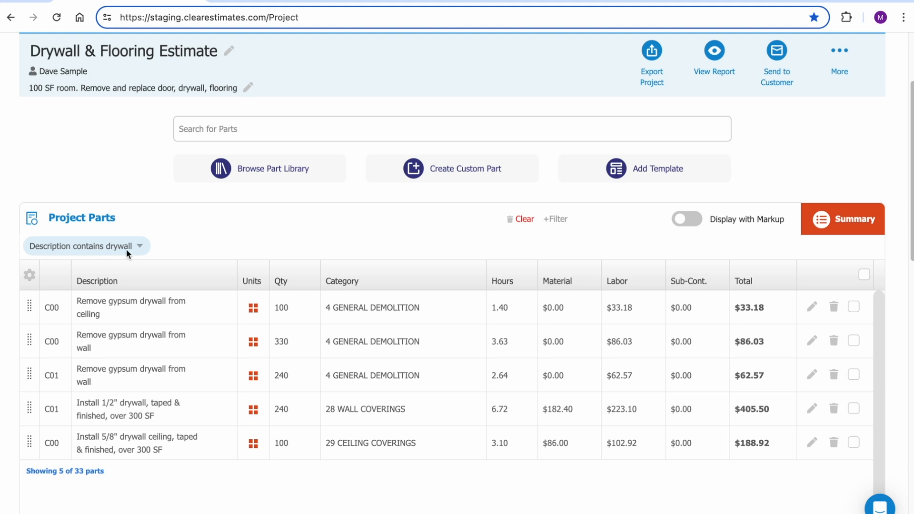
left_click(140, 248)
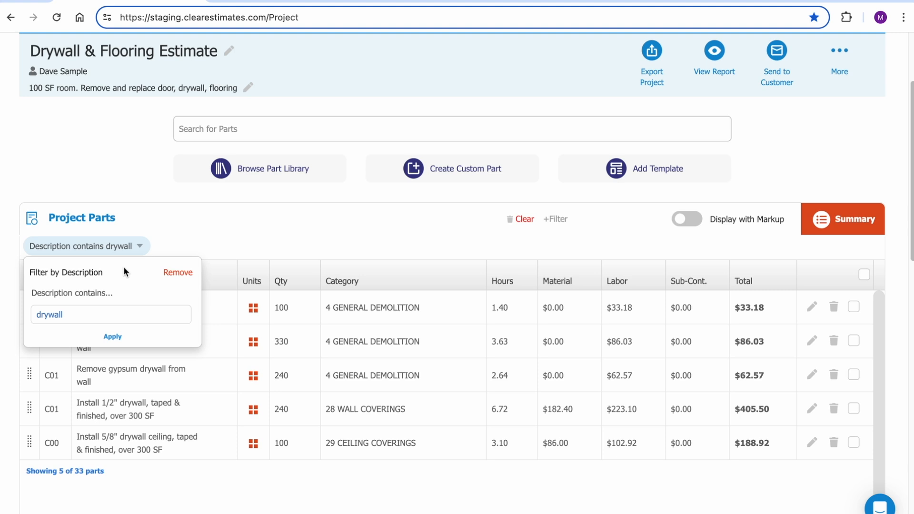
left_click_drag(82, 316, 38, 314)
left_click(249, 231)
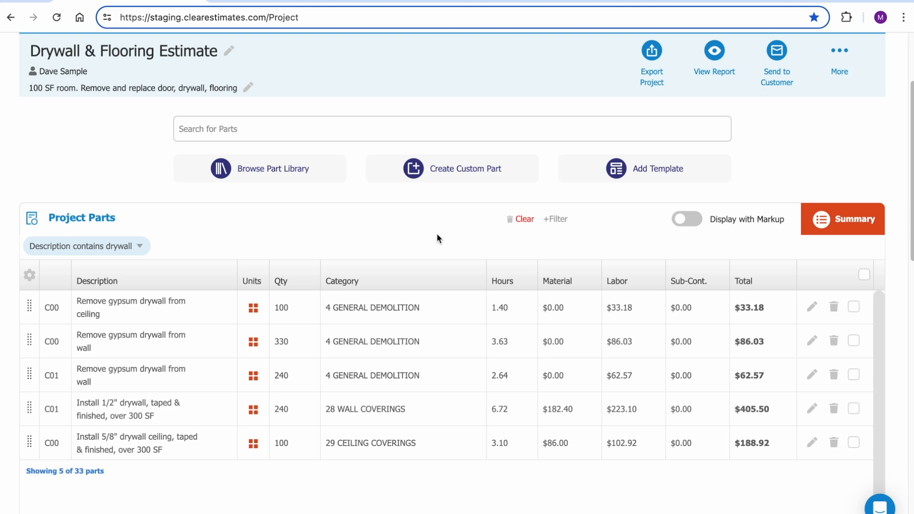
left_click(524, 220)
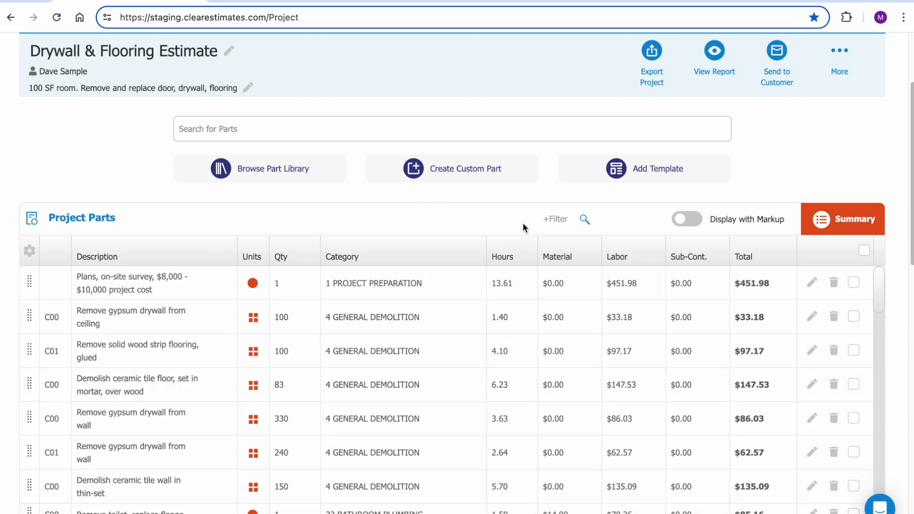
- Filter the project parts by the categories 4 GENERAL DEMOLITION and 1 PROJECT PREPARATION and look through the list
left_click(557, 223)
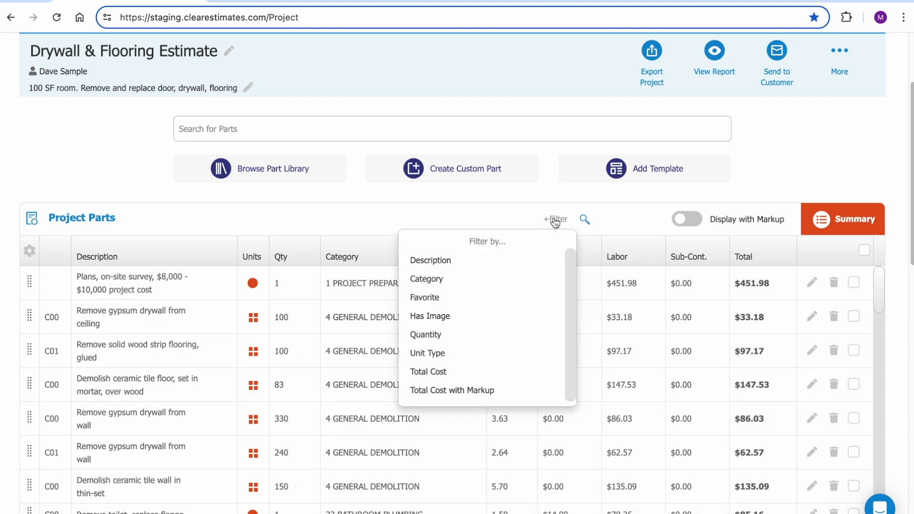
left_click(437, 283)
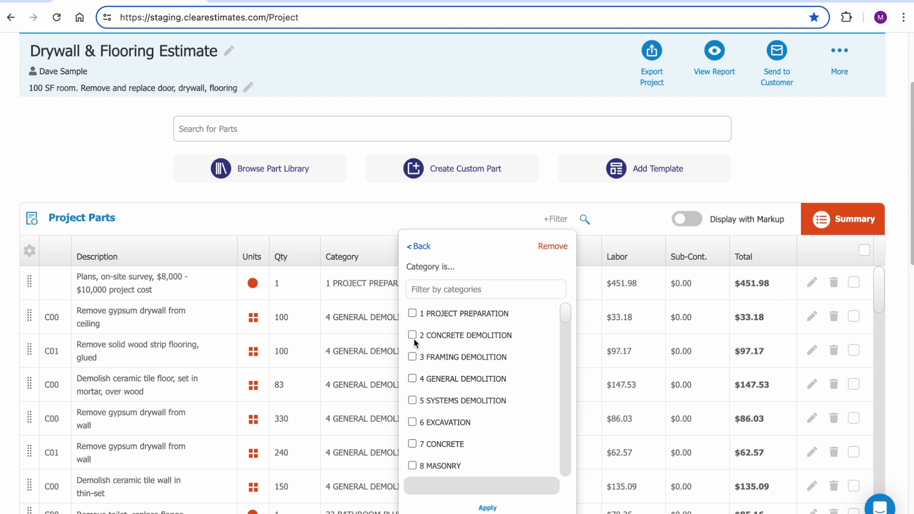
left_click(412, 378)
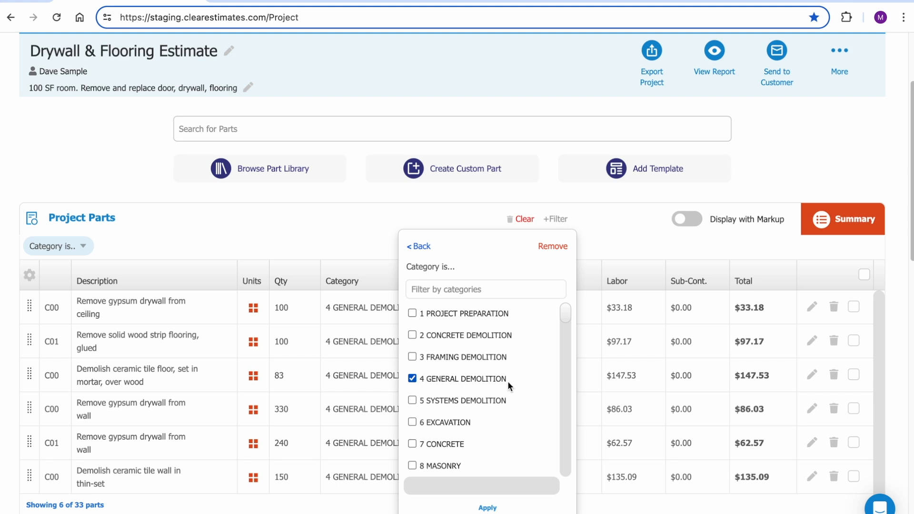
left_click(412, 313)
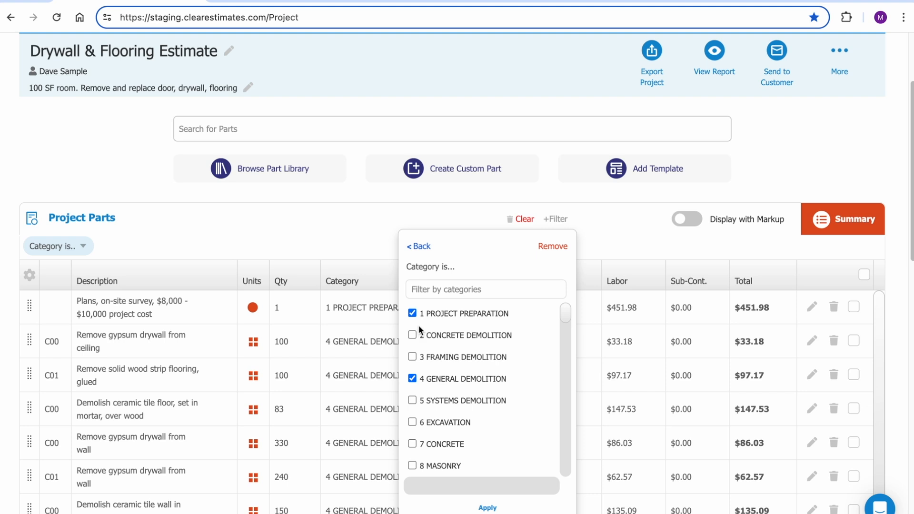
left_click(341, 230)
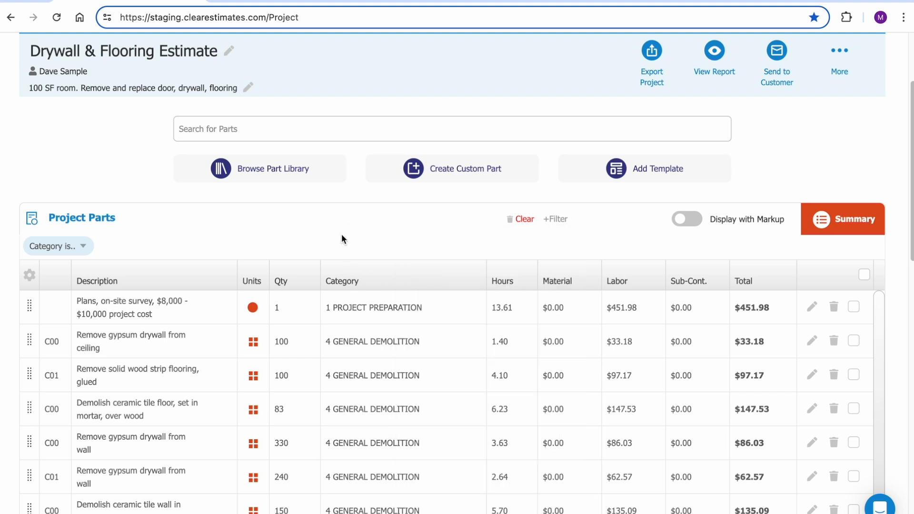
scroll(385, 372, "down", 1)
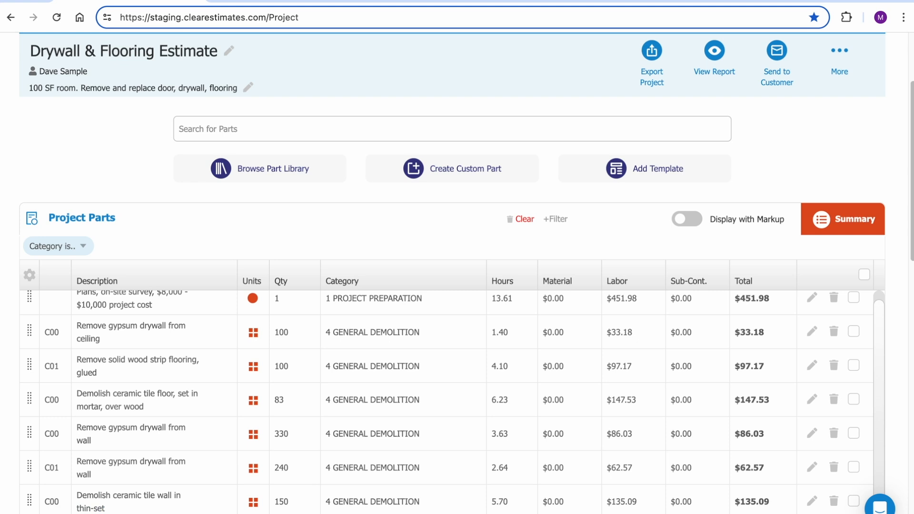
scroll(367, 365, "up", 1)
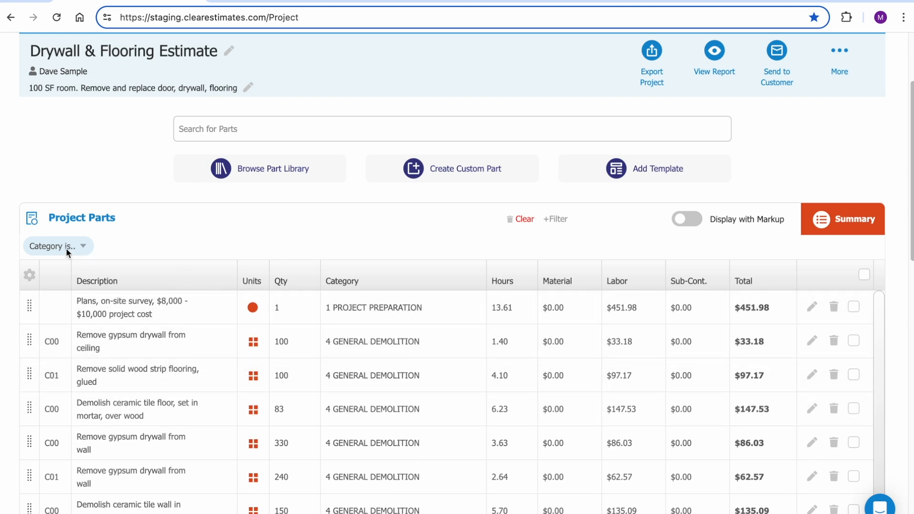
- Reopen the category filter to review its selected categories, and clear the filter
left_click(68, 247)
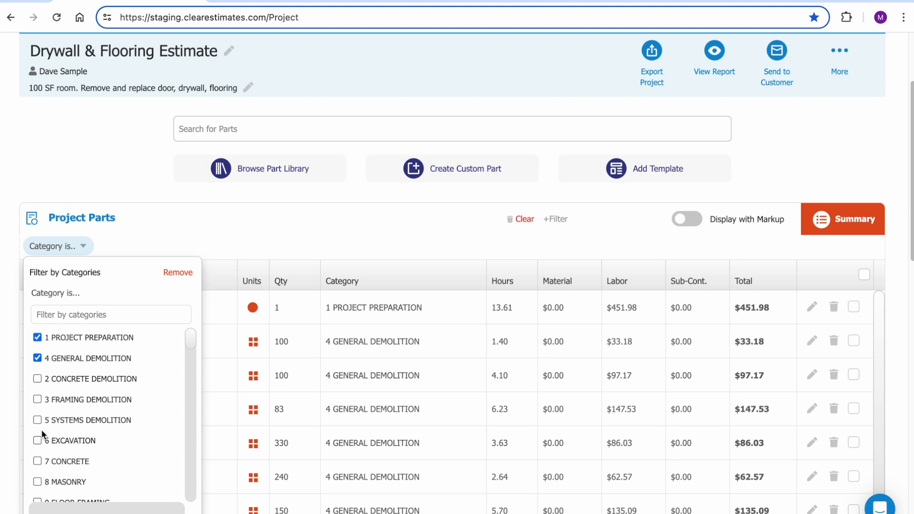
left_click(244, 241)
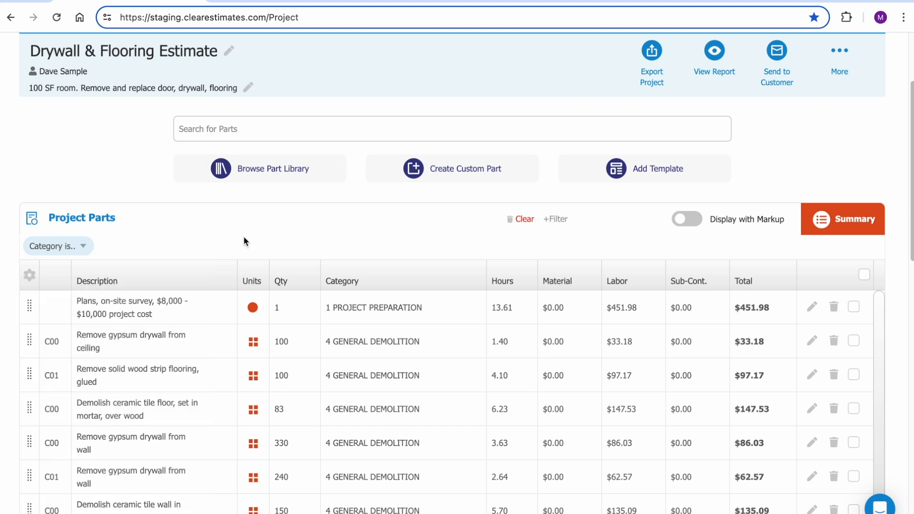
left_click(525, 220)
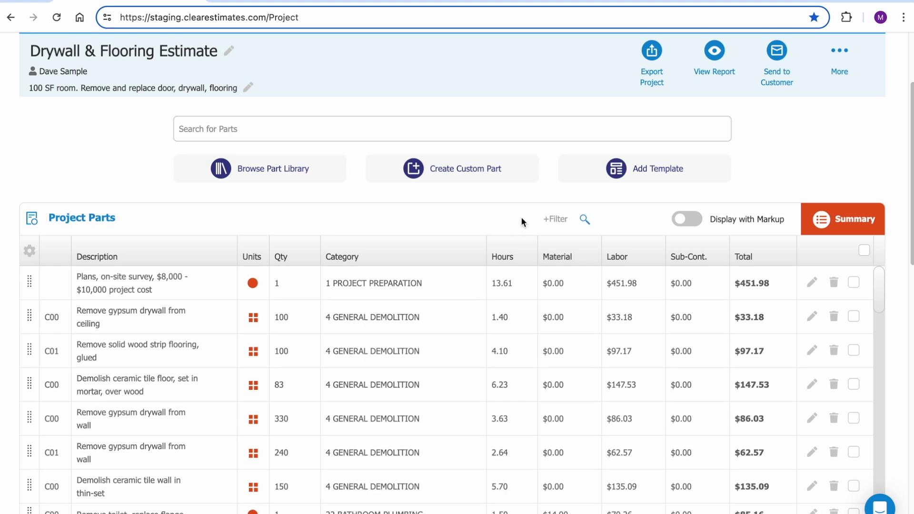
- Apply a description filter for "drywall" to the project parts
left_click(559, 223)
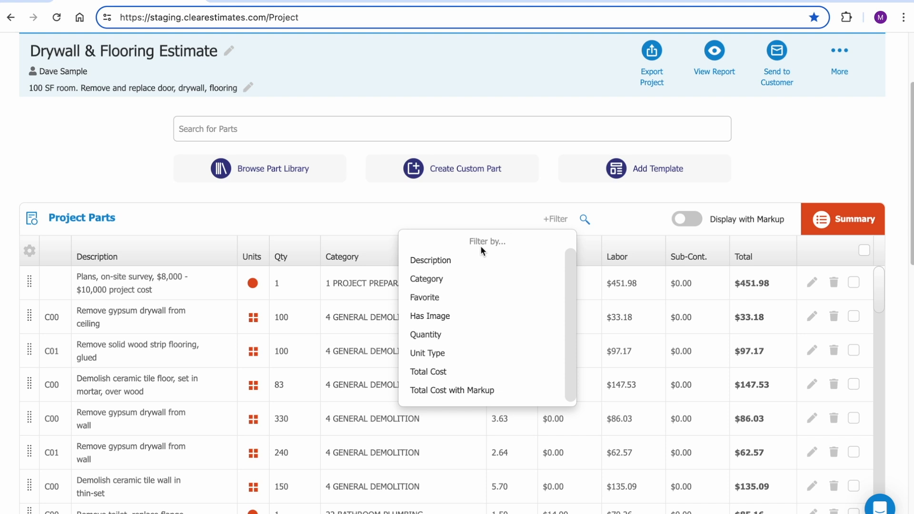
left_click(430, 261)
type("drywall")
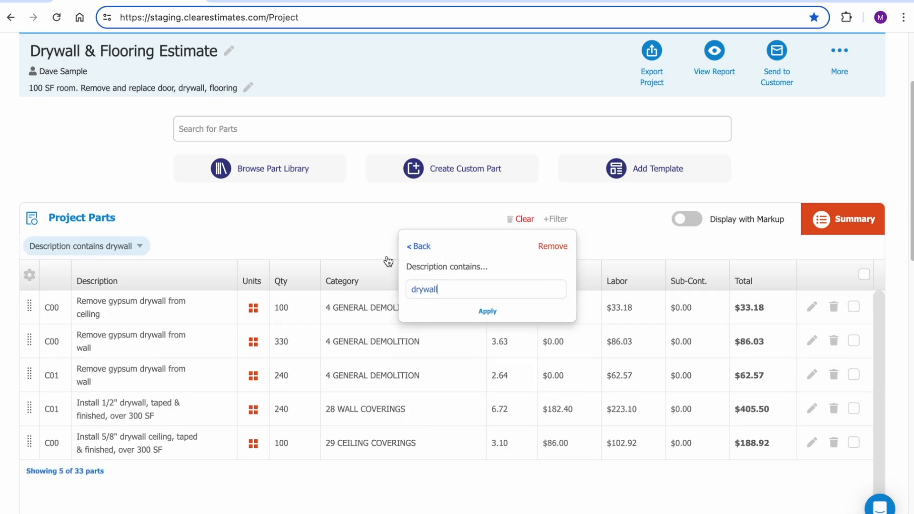
left_click(487, 312)
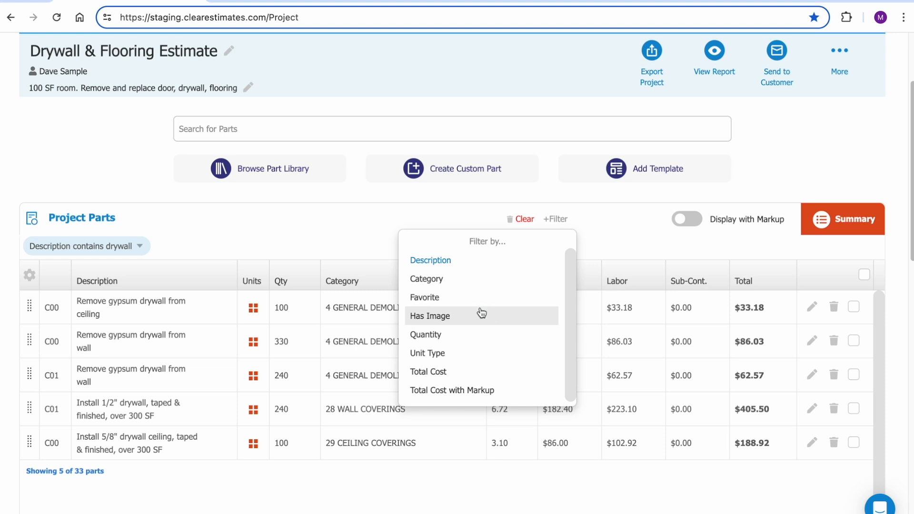
- Add a second filter limiting the parts to quantities greater than or equal to 200
left_click(426, 335)
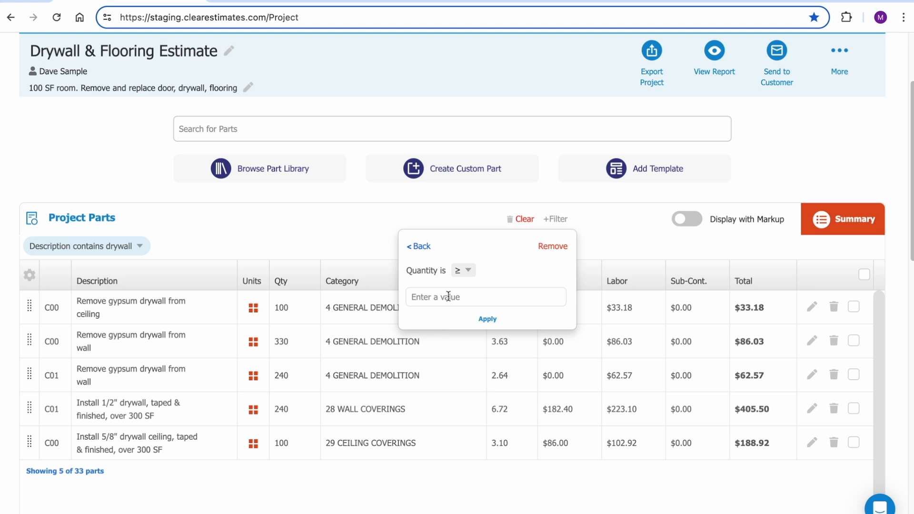
left_click(465, 271)
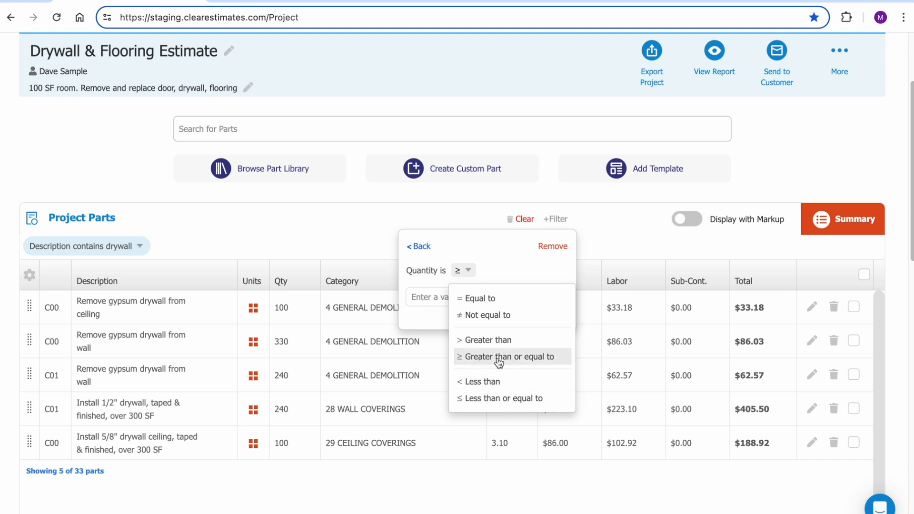
left_click(525, 360)
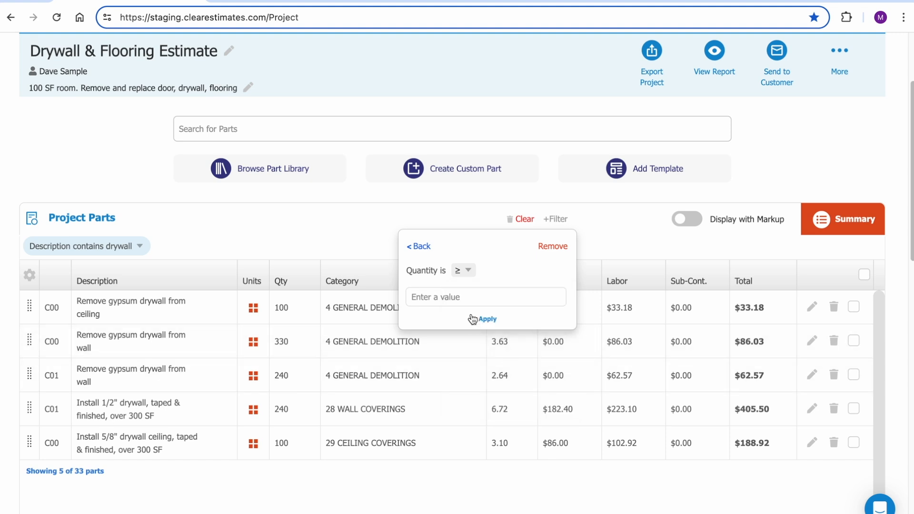
left_click(466, 298)
type("200")
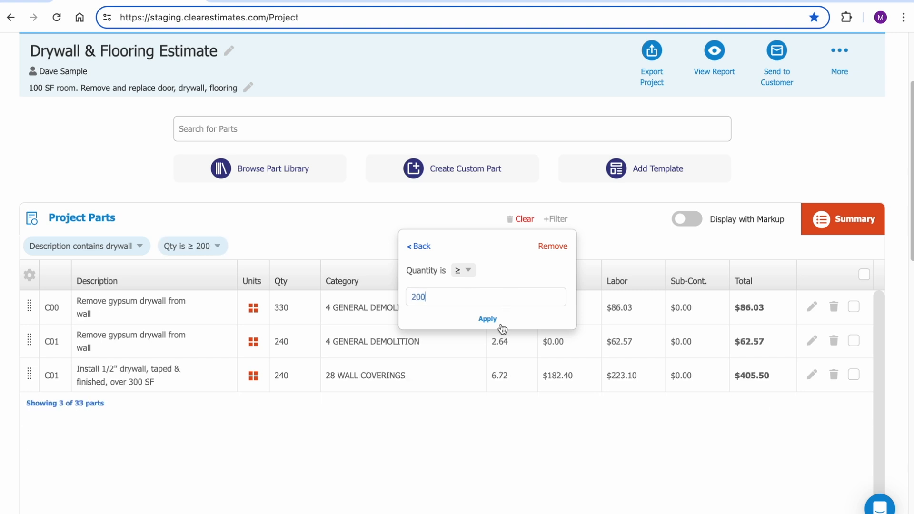
left_click(494, 319)
left_click(324, 462)
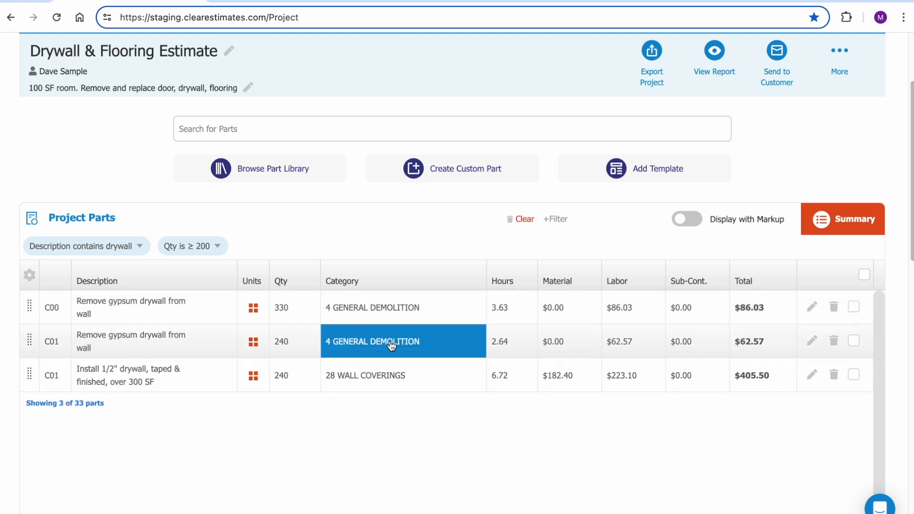
- Set up a PDF export of the project, review the filtered-parts-only option, and include markup
left_click(654, 49)
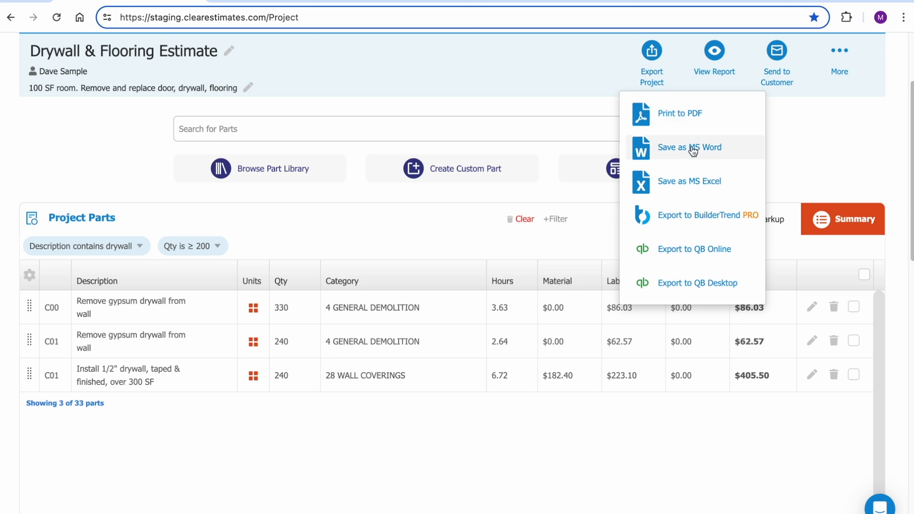
left_click(672, 115)
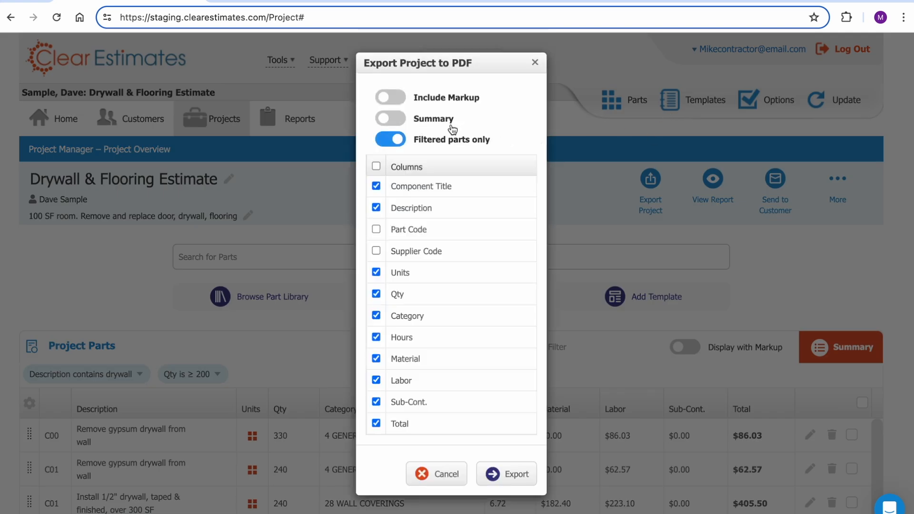
left_click_drag(414, 146, 495, 149)
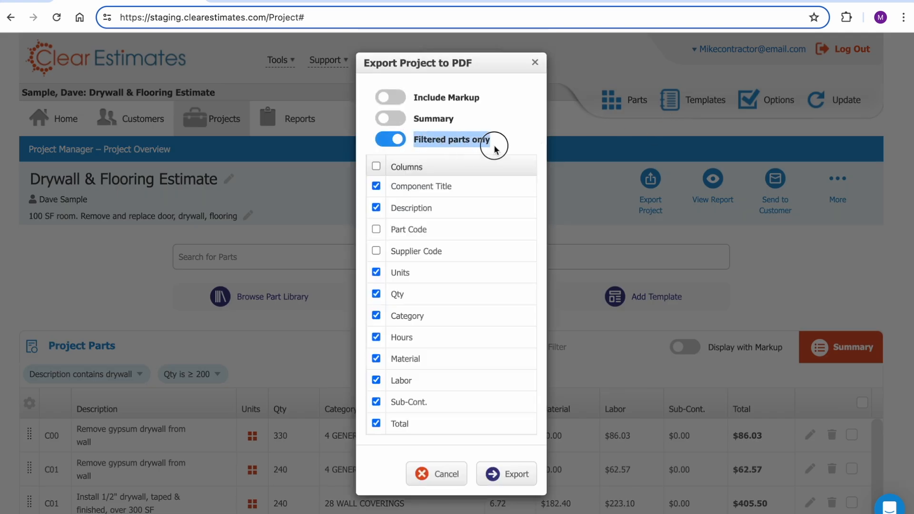
left_click(500, 139)
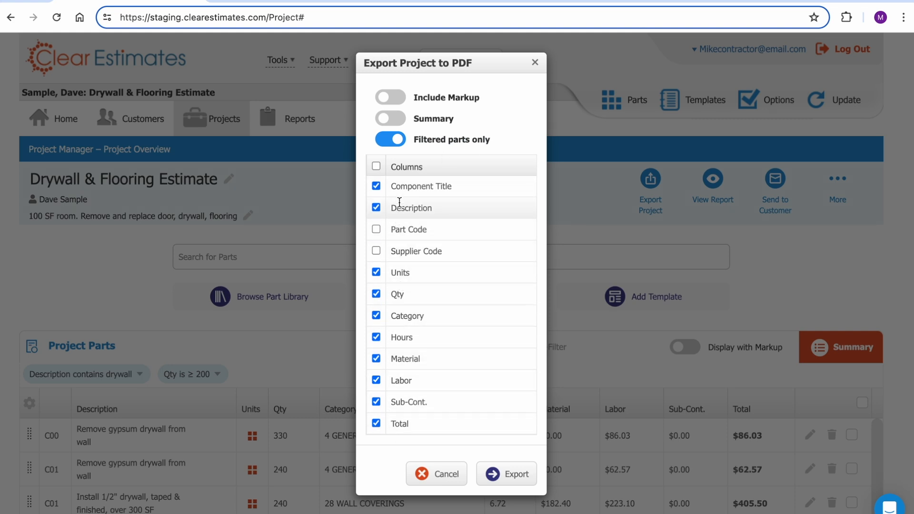
left_click_drag(410, 97, 484, 99)
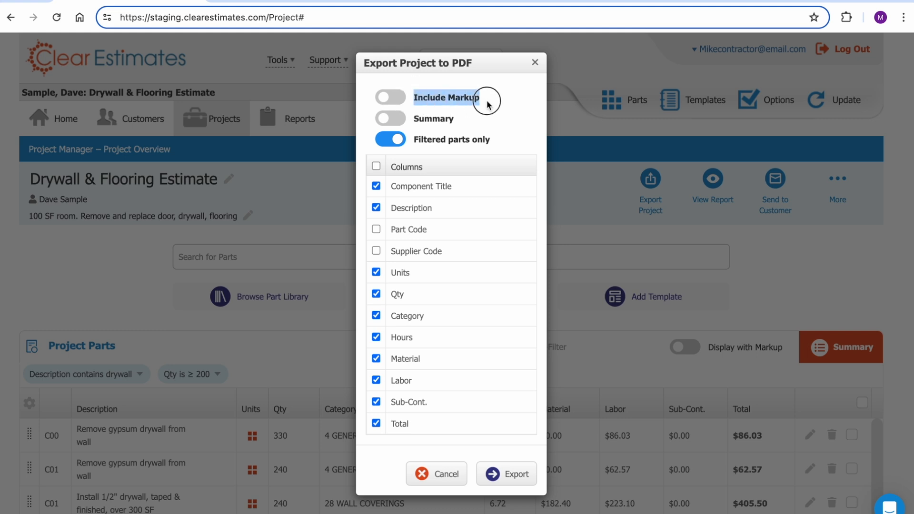
left_click(399, 97)
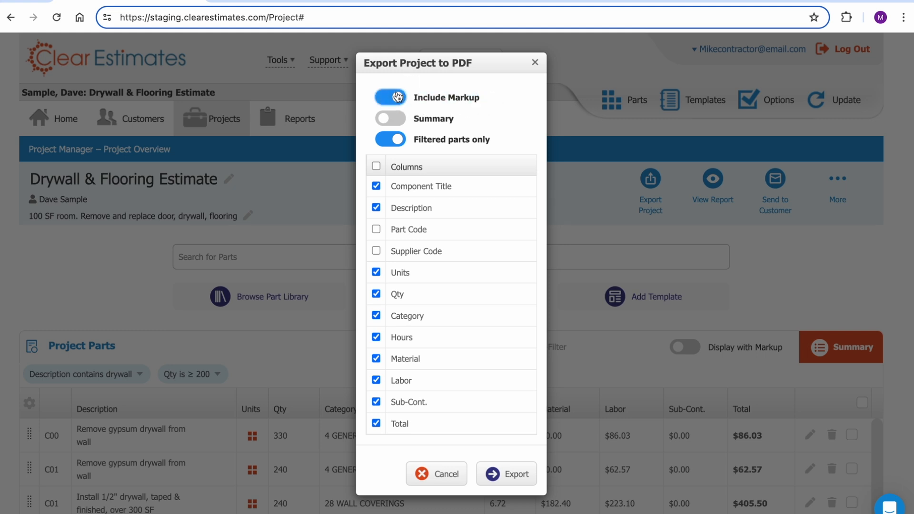
- Enable the Summary option to view its export columns, and disable it again
left_click_drag(452, 119, 416, 124)
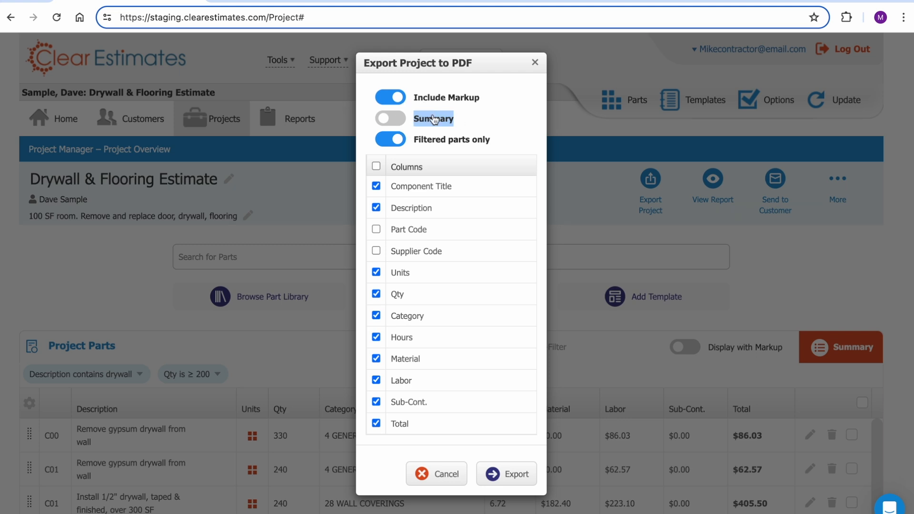
left_click(405, 123)
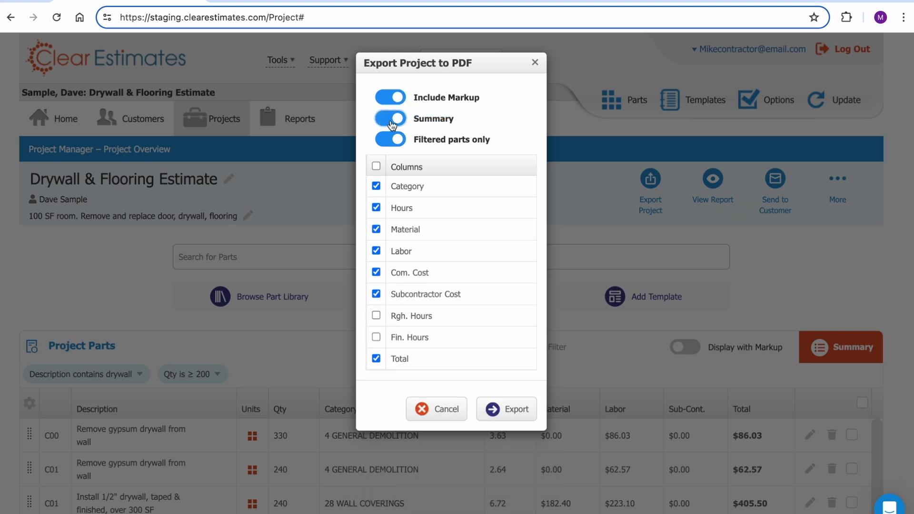
left_click(391, 120)
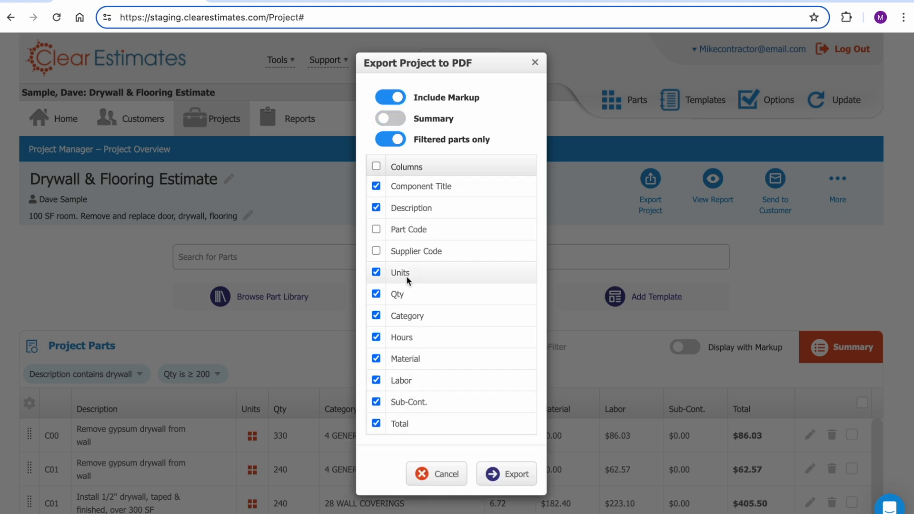
- Export the filtered parts to PDF and review the component groupings and totals in the document
left_click(497, 481)
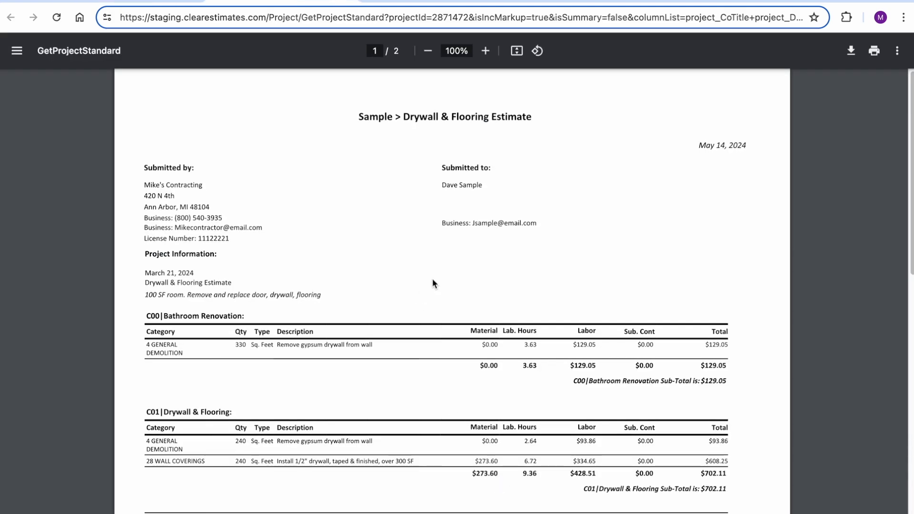
scroll(433, 280, "down", 1)
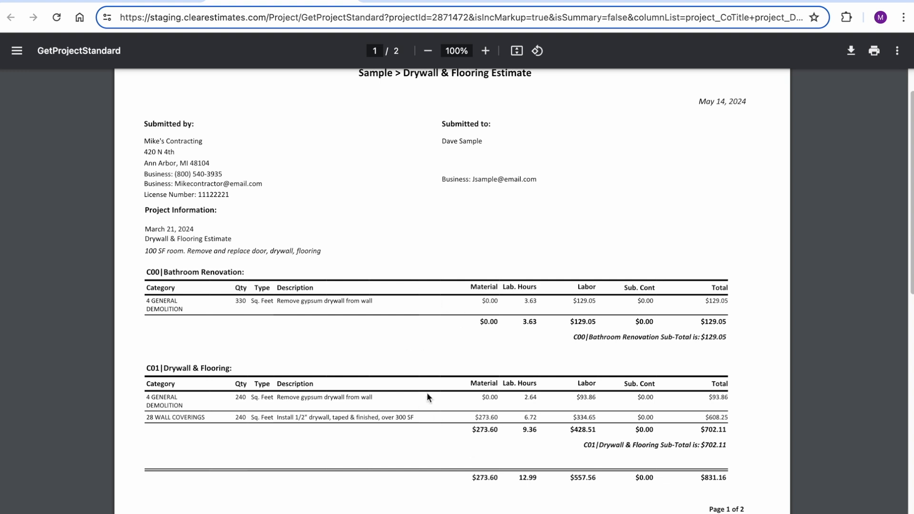
scroll(433, 319, "down", 1)
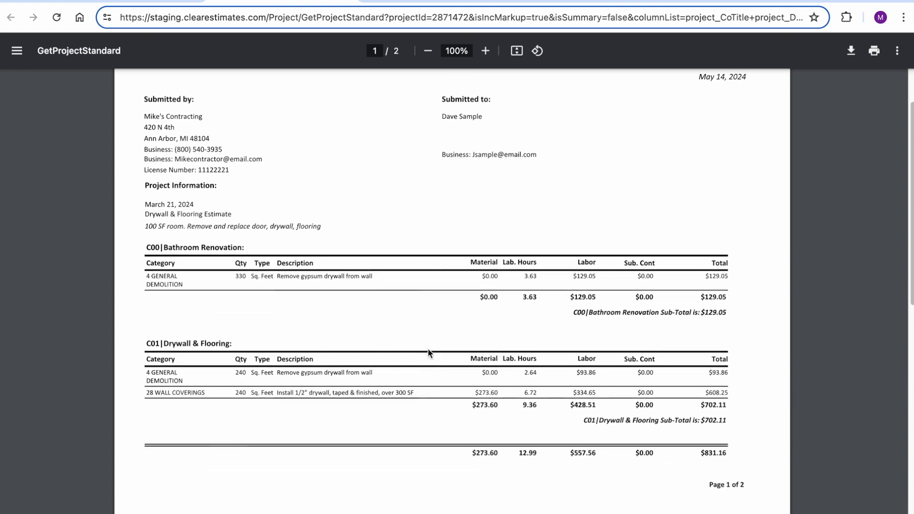
scroll(430, 330, "down", 1)
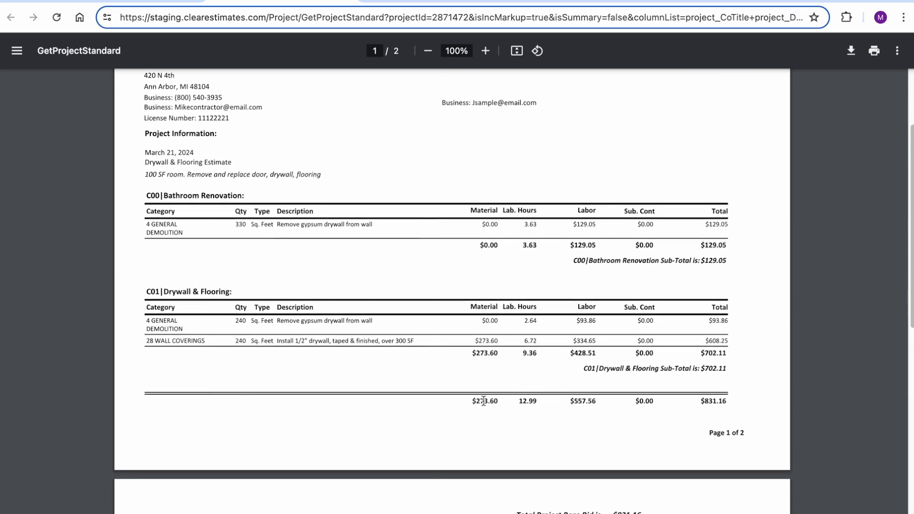
left_click_drag(233, 291, 147, 292)
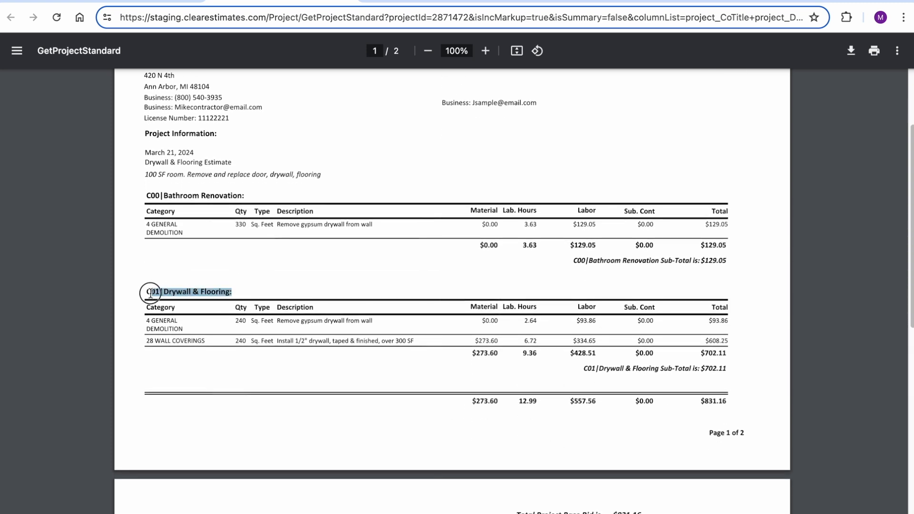
left_click(199, 191)
left_click_drag(144, 194, 250, 192)
left_click(324, 263)
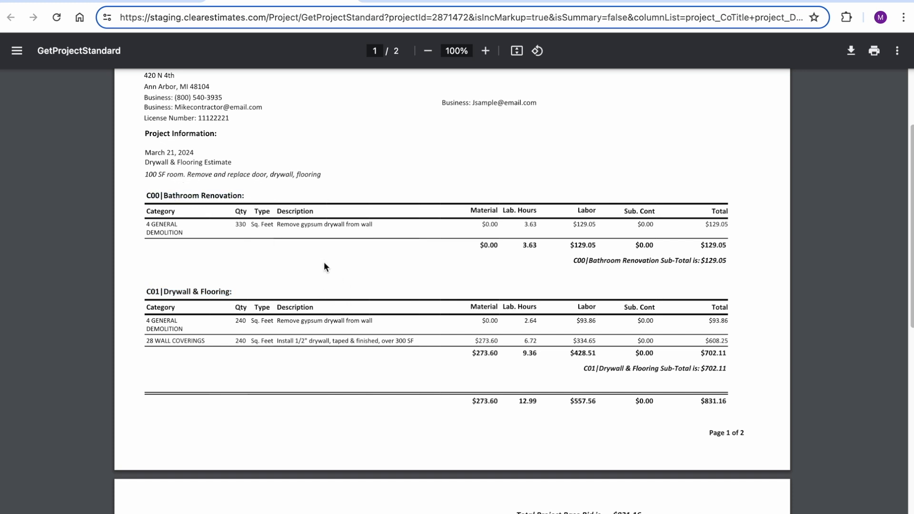
- Return to the project, review the Sub-divide Components option in the View Table Documents report settings, and save the settings
left_click(149, 1)
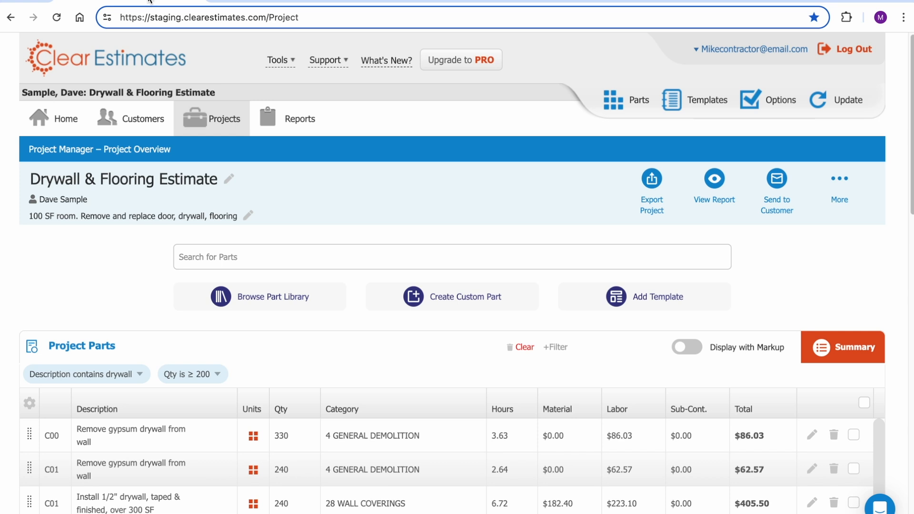
left_click(787, 99)
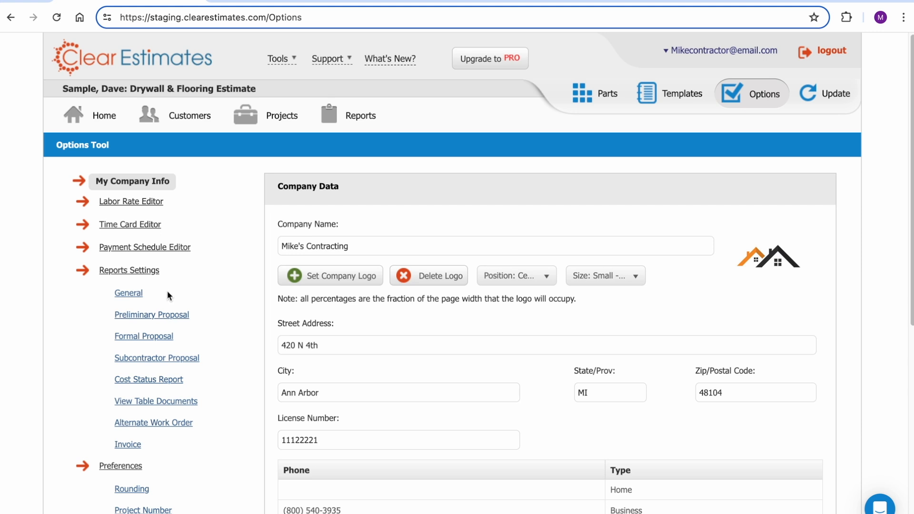
left_click(142, 402)
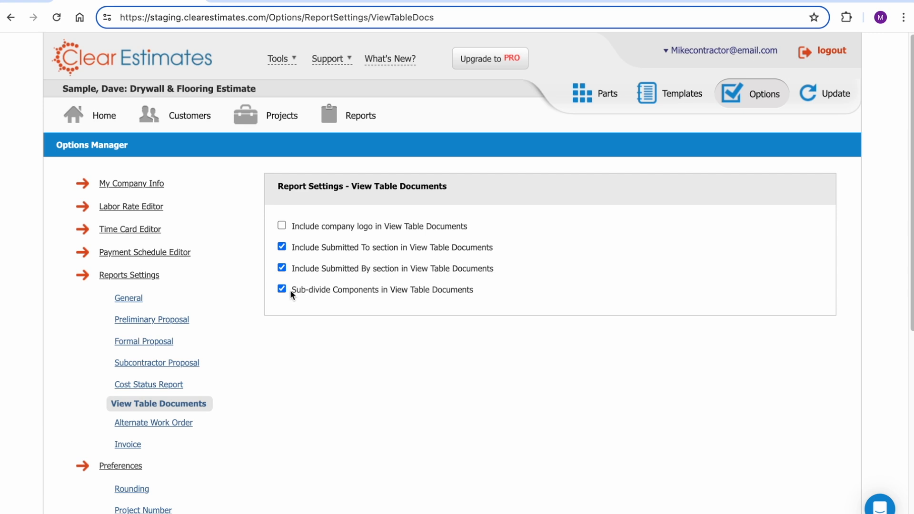
left_click_drag(291, 291, 462, 298)
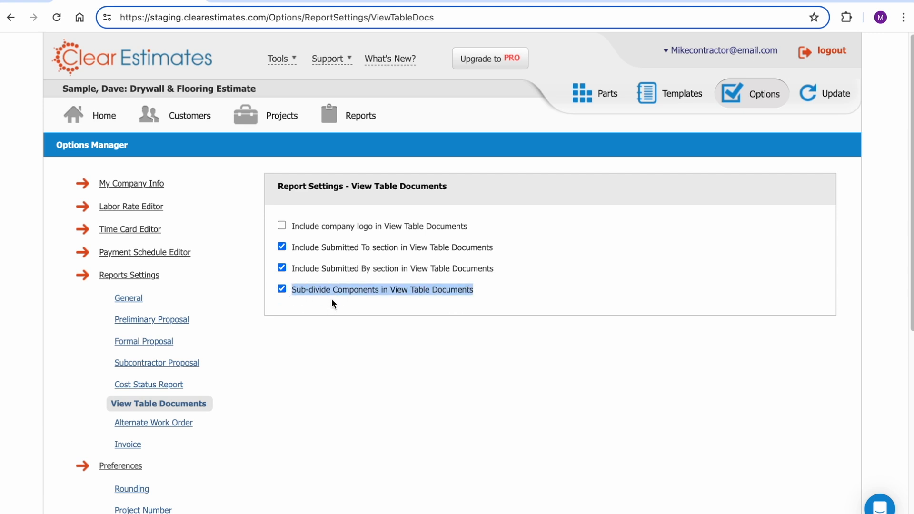
left_click(343, 307)
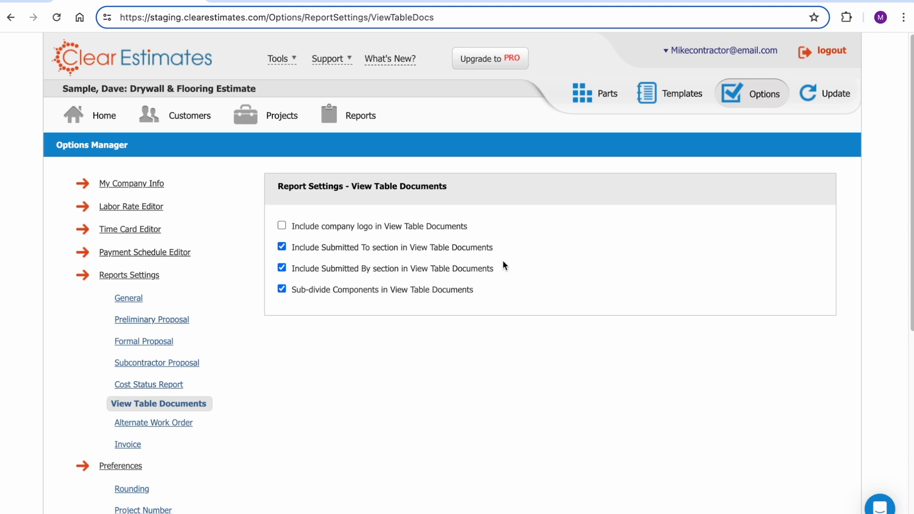
scroll(666, 250, "down", 7)
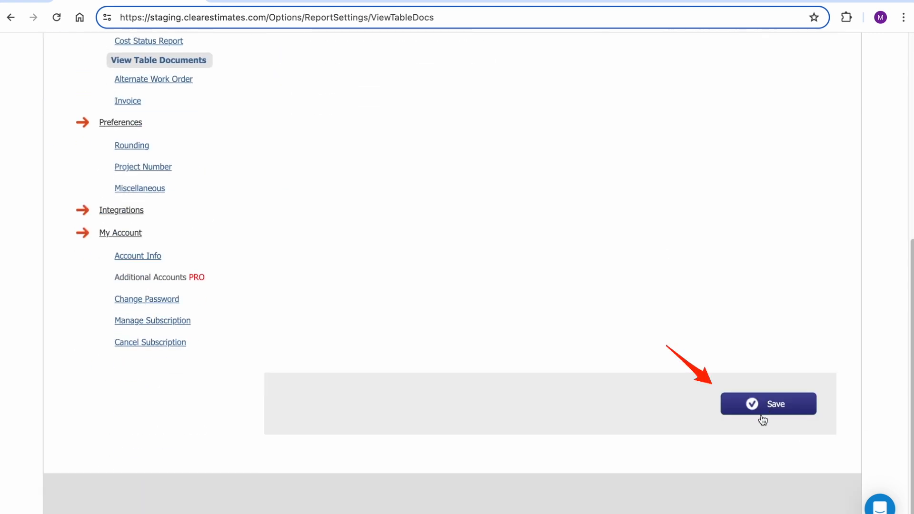
left_click(760, 395)
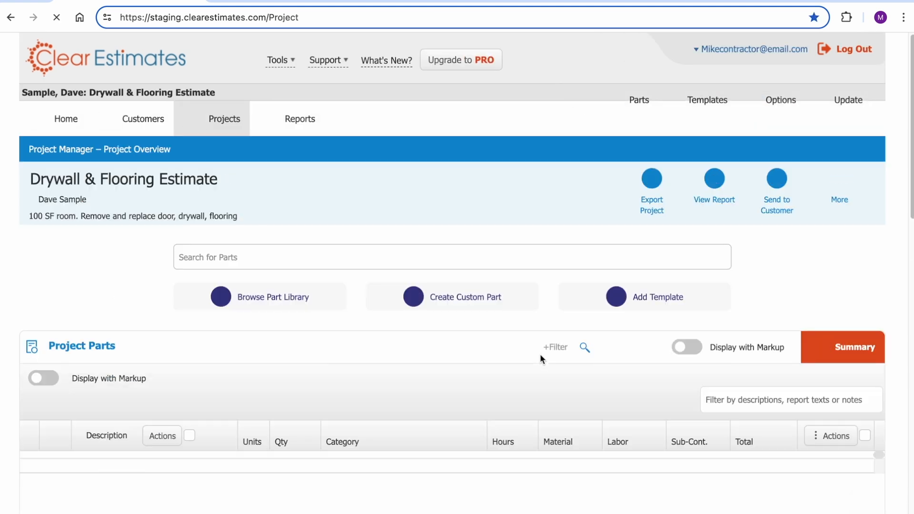
- Examine the filter criteria available for the project parts, and close the list without choosing one
scroll(553, 220, "down", 2)
scroll(555, 219, "down", 2)
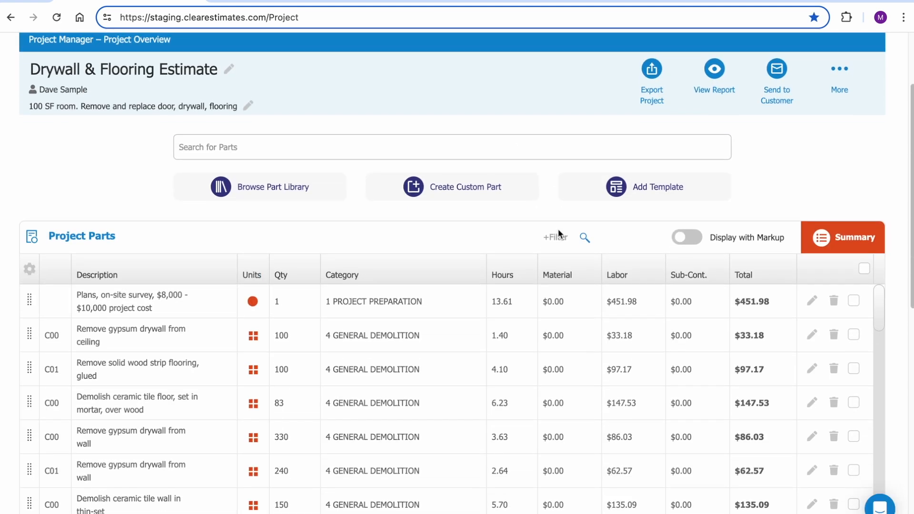
scroll(562, 209, "down", 1)
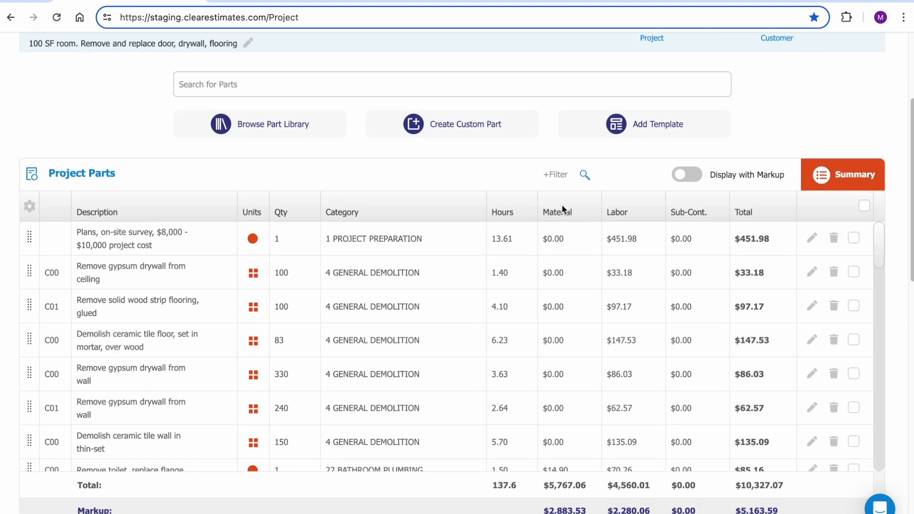
left_click(557, 169)
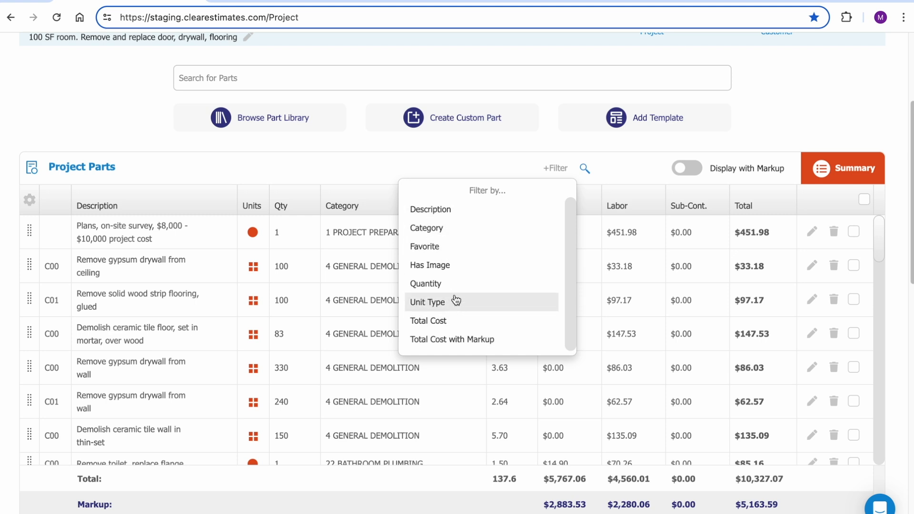
left_click(364, 167)
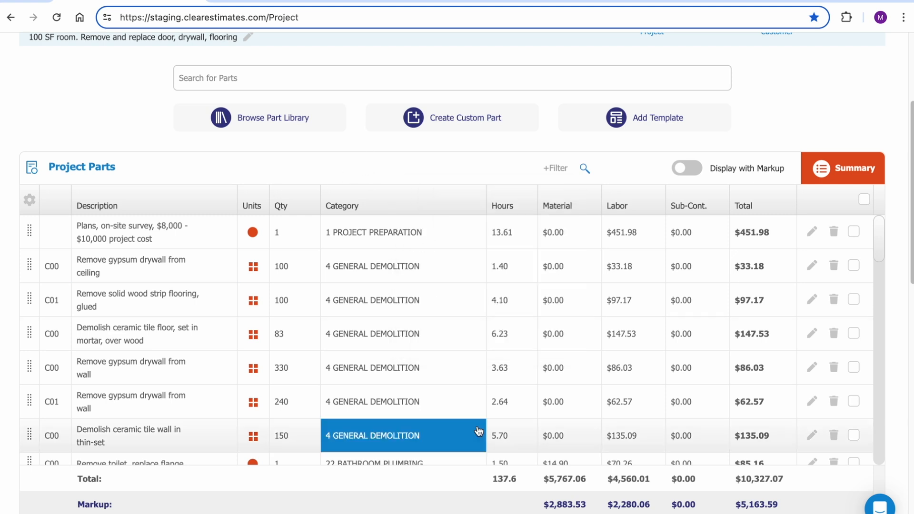
scroll(518, 315, "up", 1)
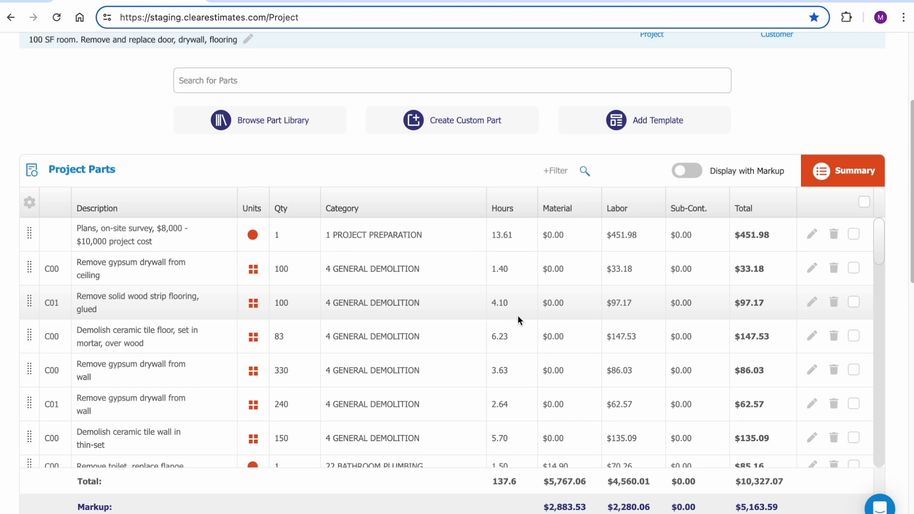
scroll(521, 193, "up", 1)
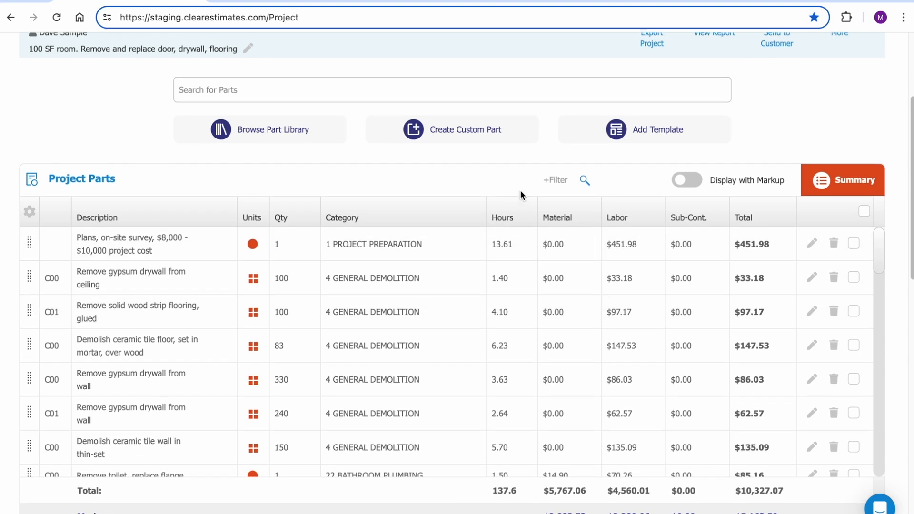